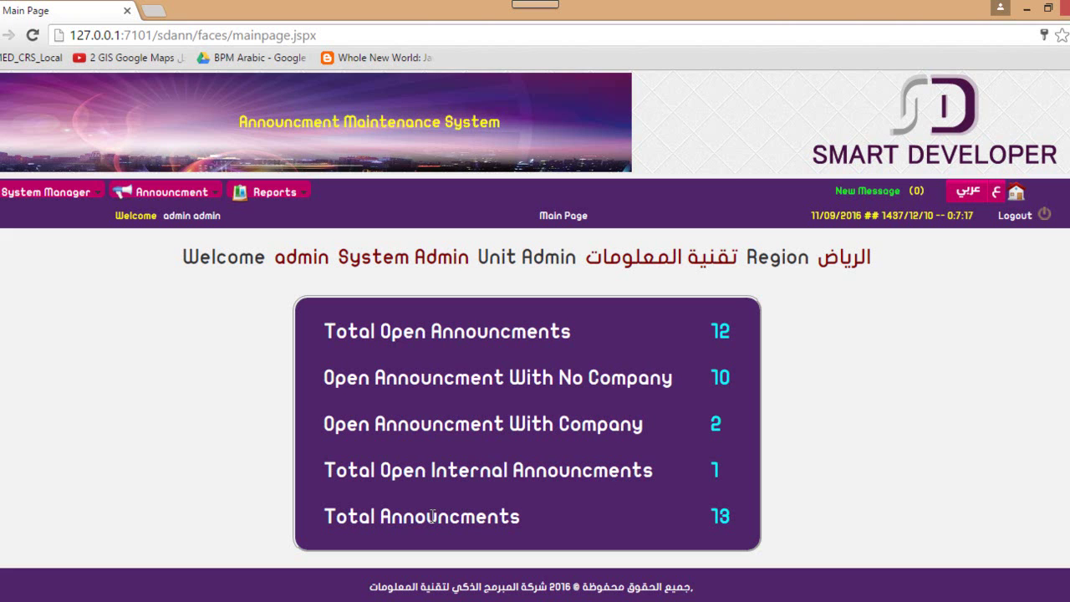
# Step: From the announcement totals dashboard, expand the System Manager menu to list the admin screens
pyautogui.click(27, 192)
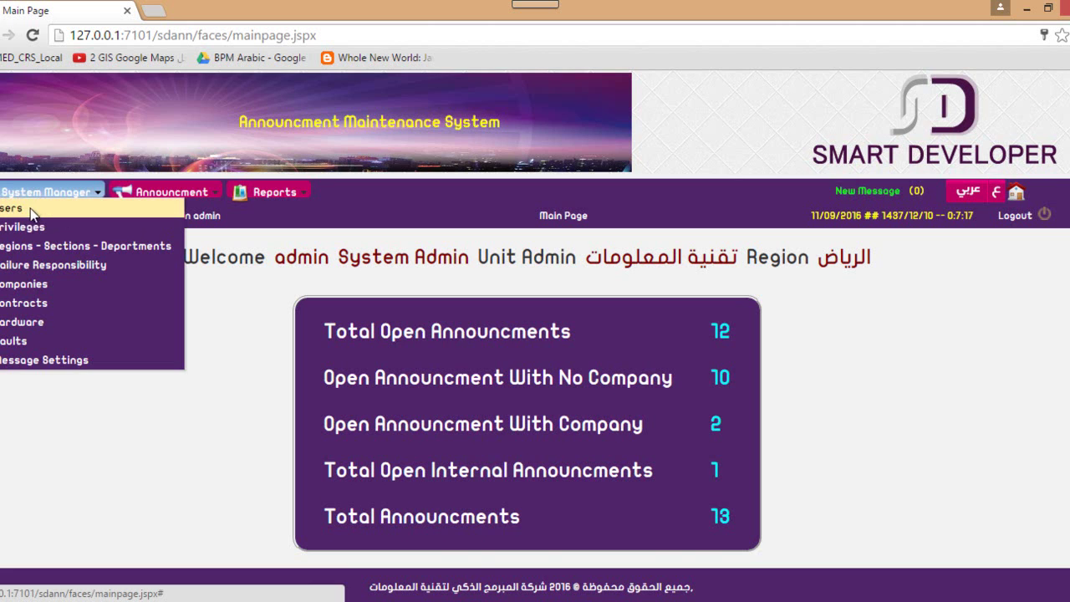
# Step: Open the Users screen and check the User Type options, leaving the admin user as System Admin
pyautogui.click(30, 209)
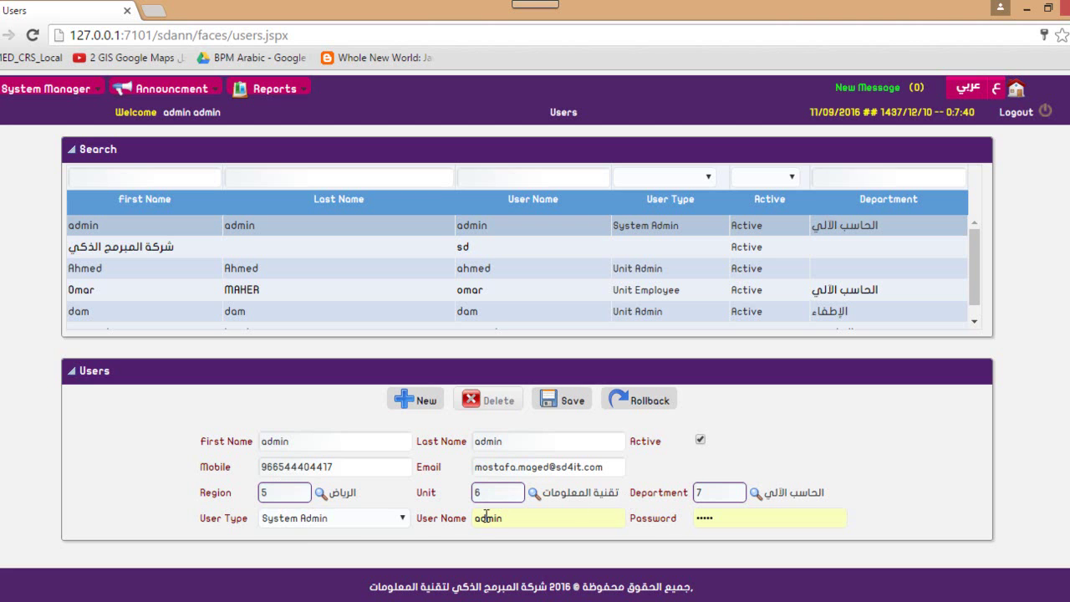
pyautogui.click(362, 520)
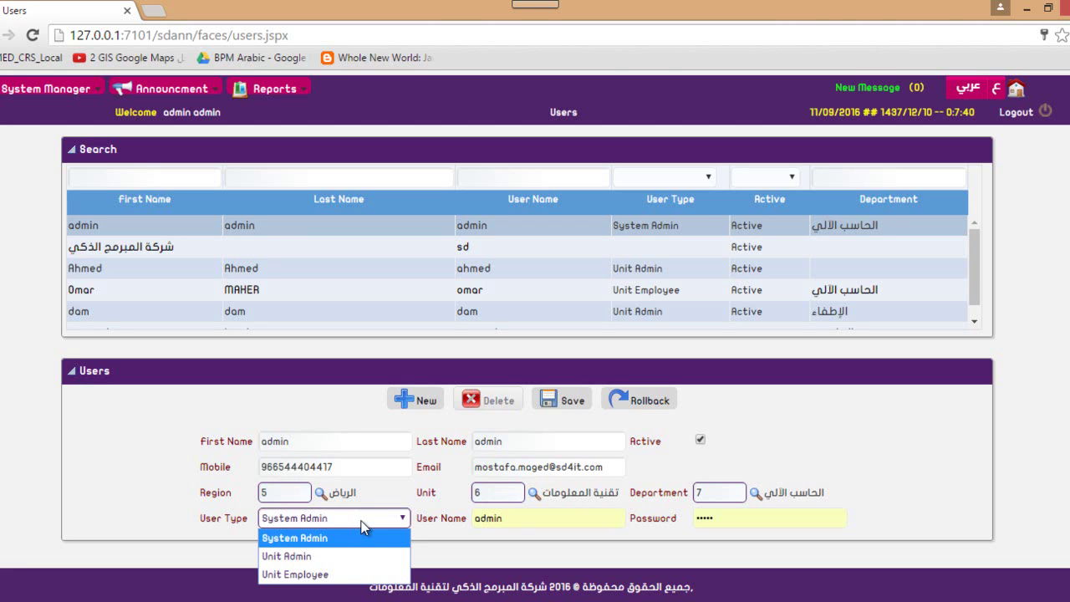
pyautogui.click(362, 523)
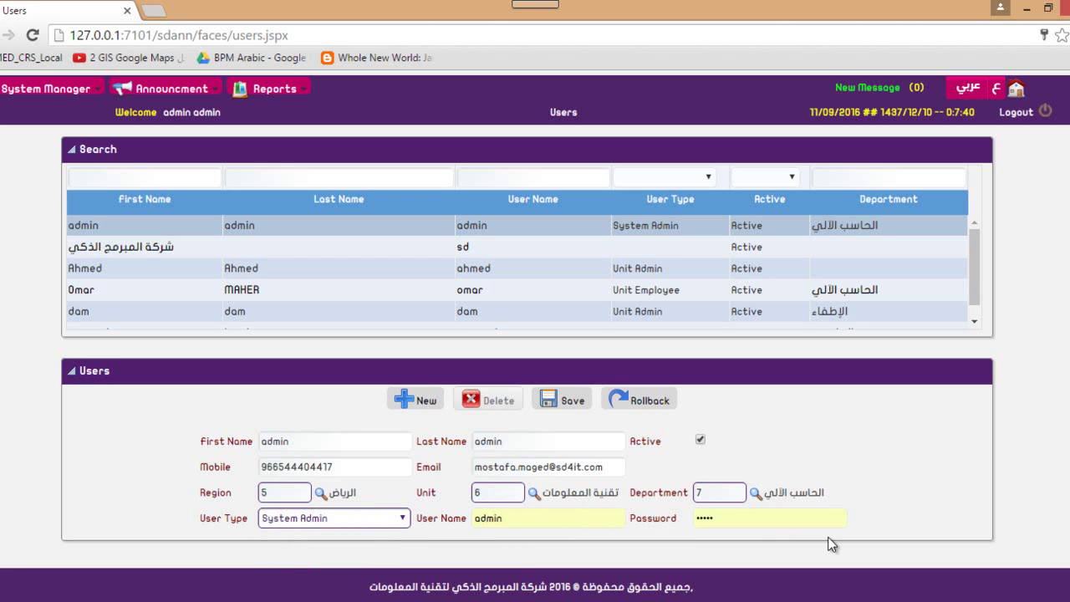
pyautogui.click(39, 79)
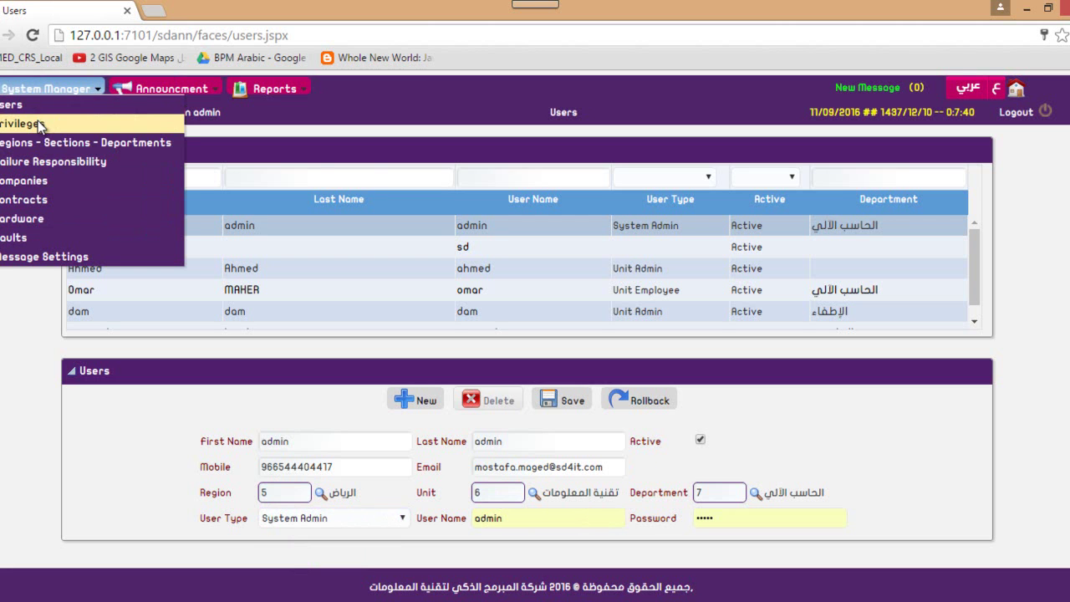
# Step: Open Privileges, select the admin group and its Privileges-screen permission row
pyautogui.click(38, 121)
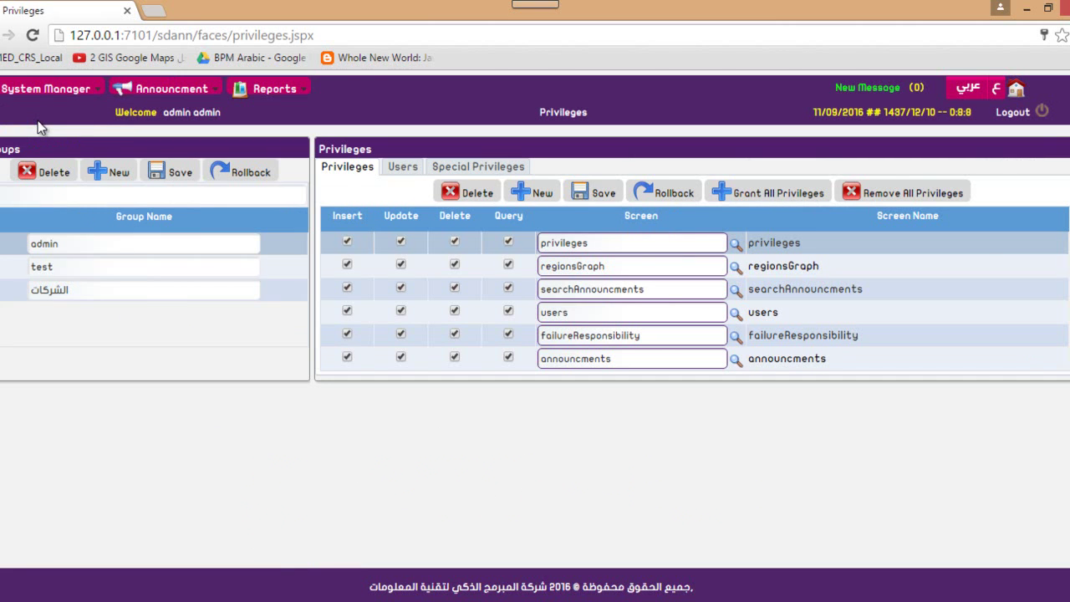
pyautogui.click(22, 246)
pyautogui.doubleClick(96, 246)
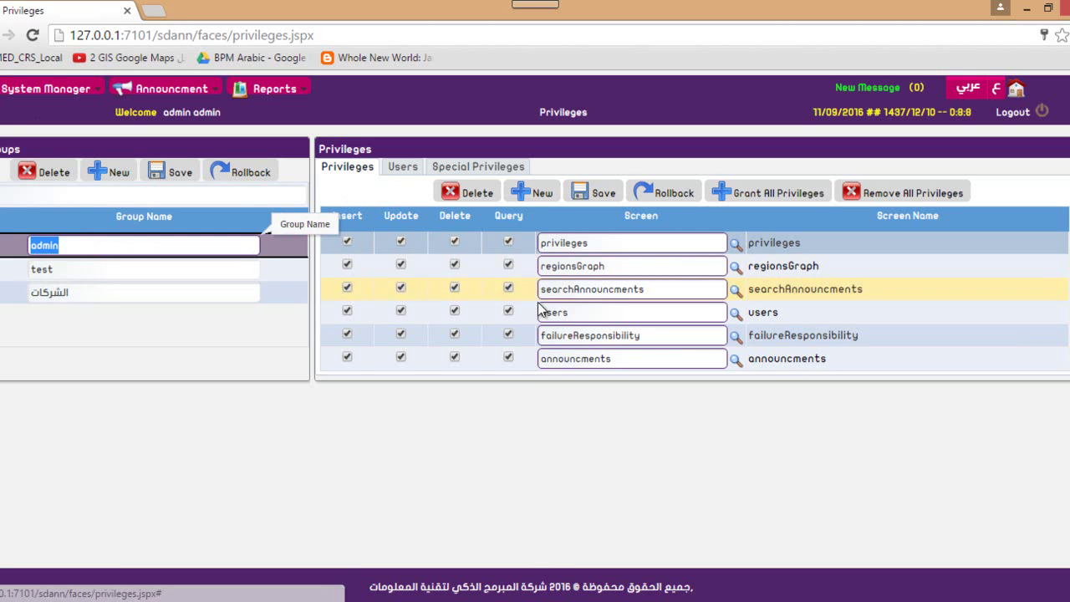
pyautogui.click(362, 248)
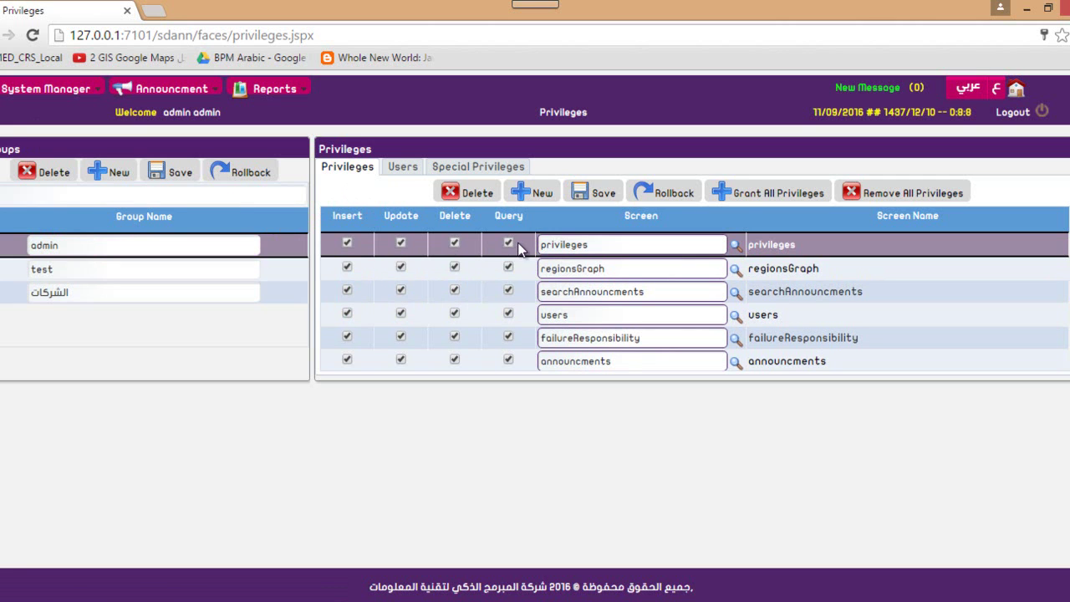
# Step: Review the admin group's member users and its empty special privileges
pyautogui.click(403, 169)
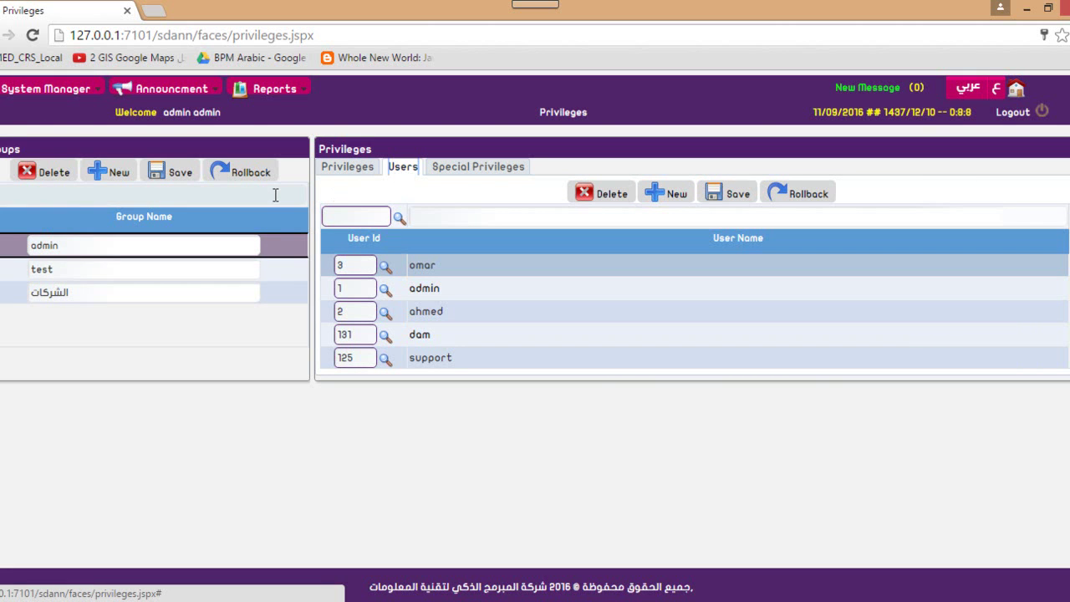
pyautogui.click(490, 169)
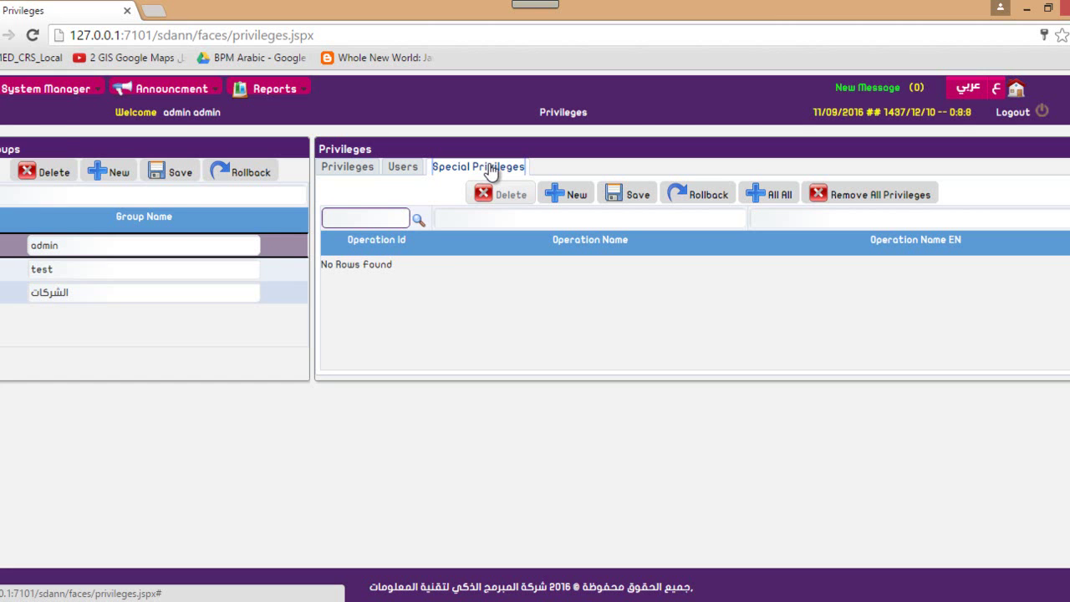
pyautogui.click(19, 89)
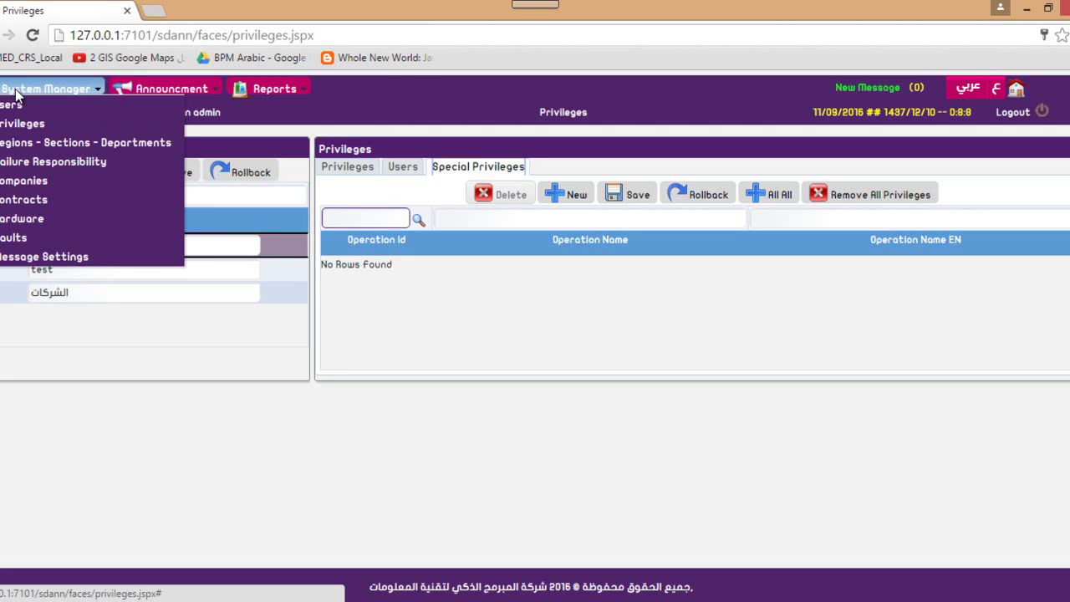
# Step: Open Regions - Sections - Departments, browse its panels, and select the الرياض (RUH) region
pyautogui.click(37, 142)
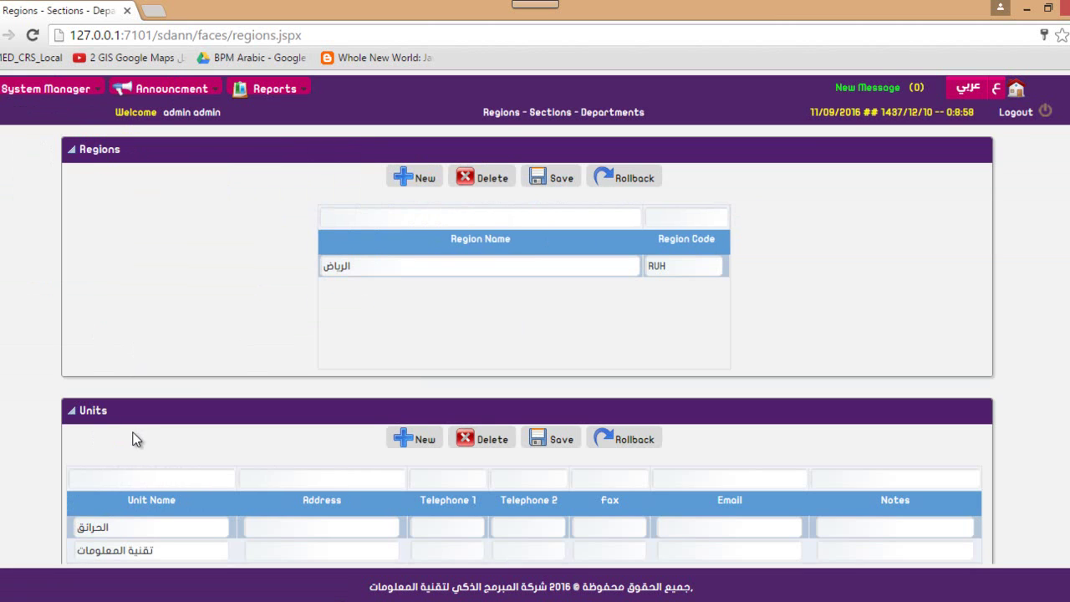
pyautogui.scroll(-1, 528, 346)
pyautogui.scroll(-2, 528, 346)
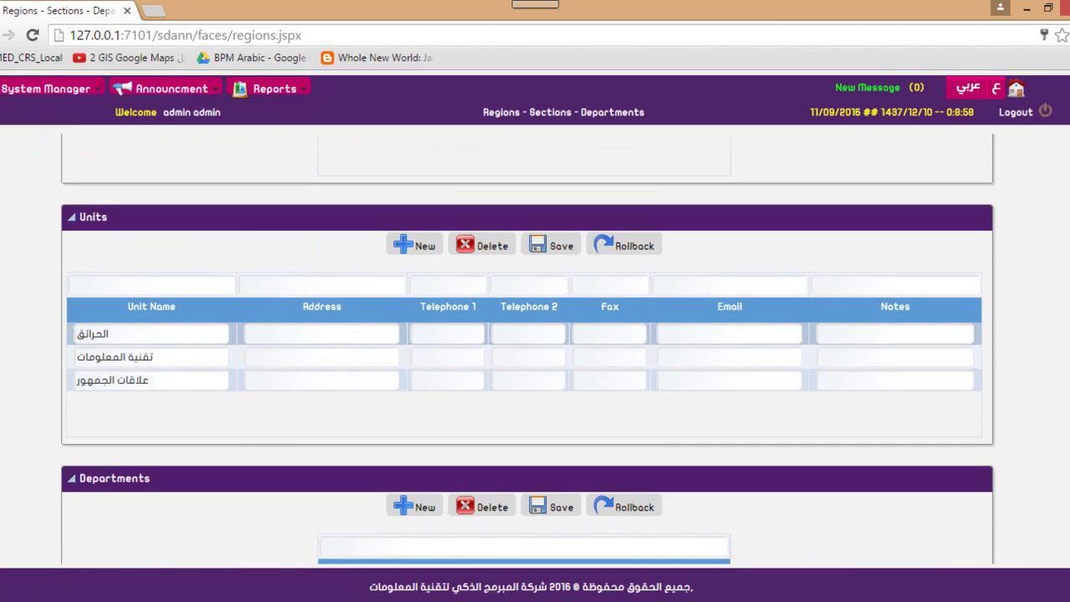
pyautogui.scroll(-2, 581, 262)
pyautogui.scroll(4, 581, 262)
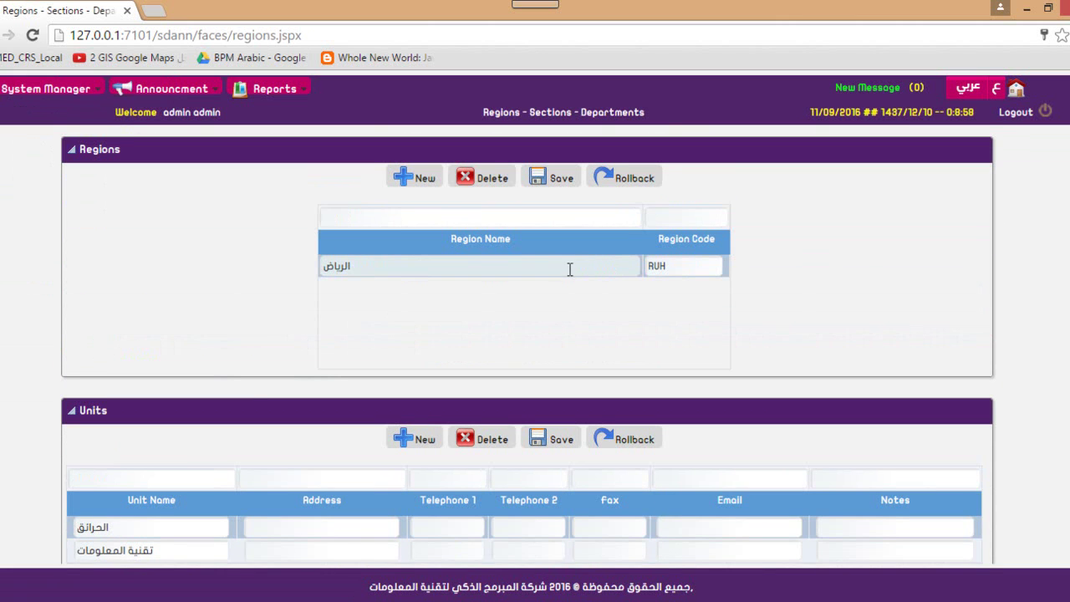
pyautogui.click(569, 268)
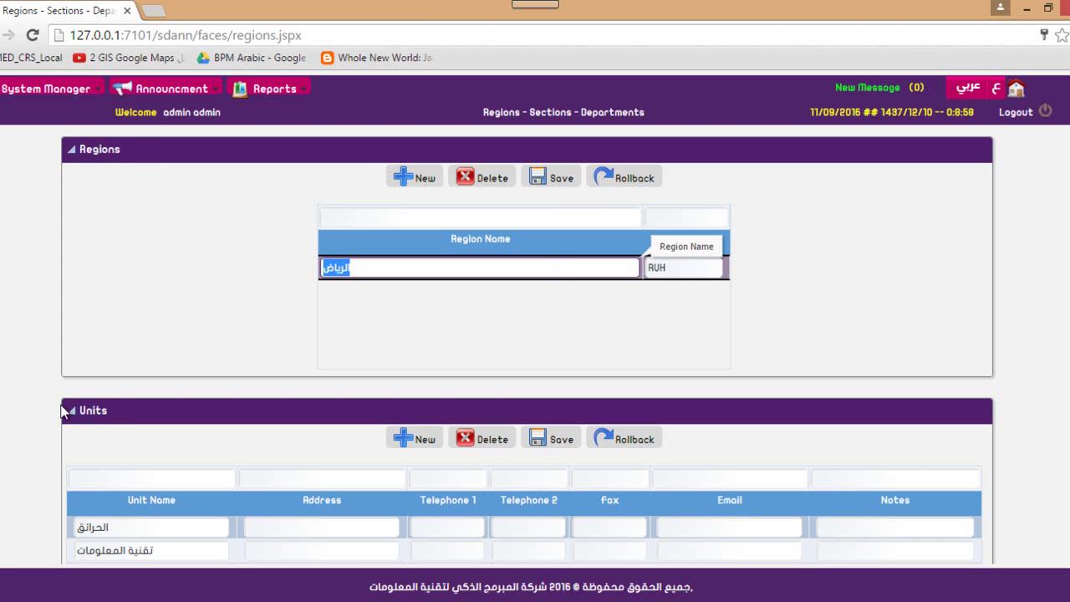
pyautogui.scroll(-4, 244, 432)
pyautogui.scroll(4, 244, 432)
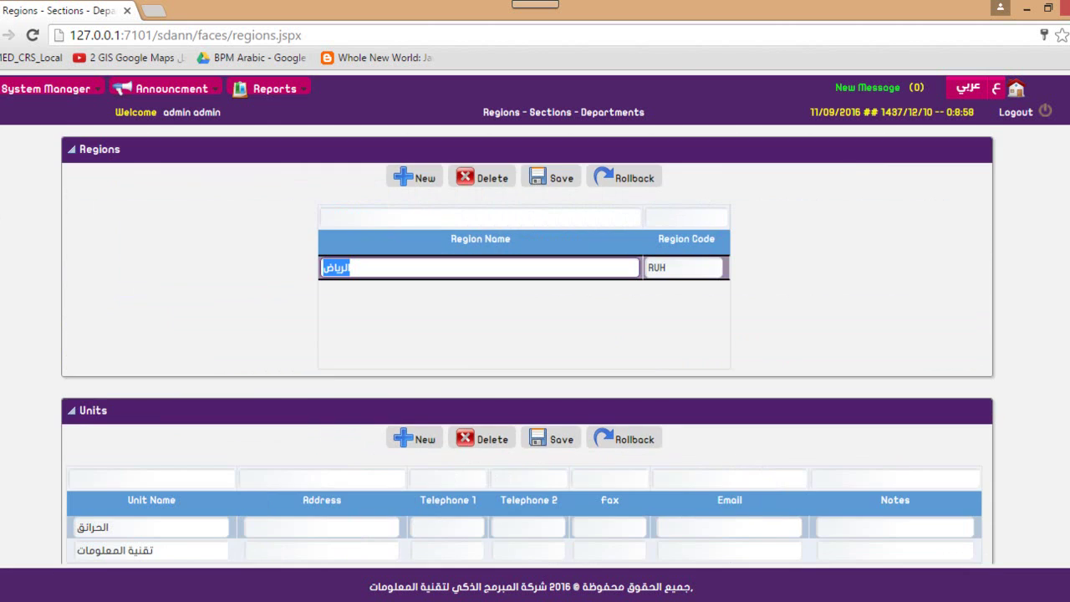
pyautogui.click(42, 88)
# Step: Open Failure Responsibility and inspect the first record's failure description and responsible department
pyautogui.click(58, 163)
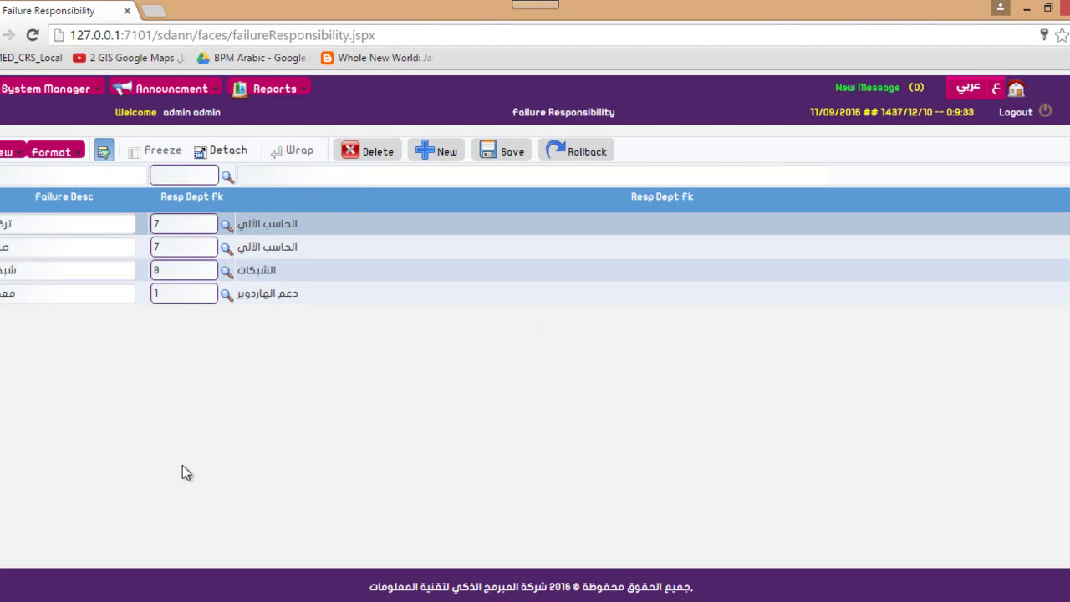
pyautogui.click(85, 226)
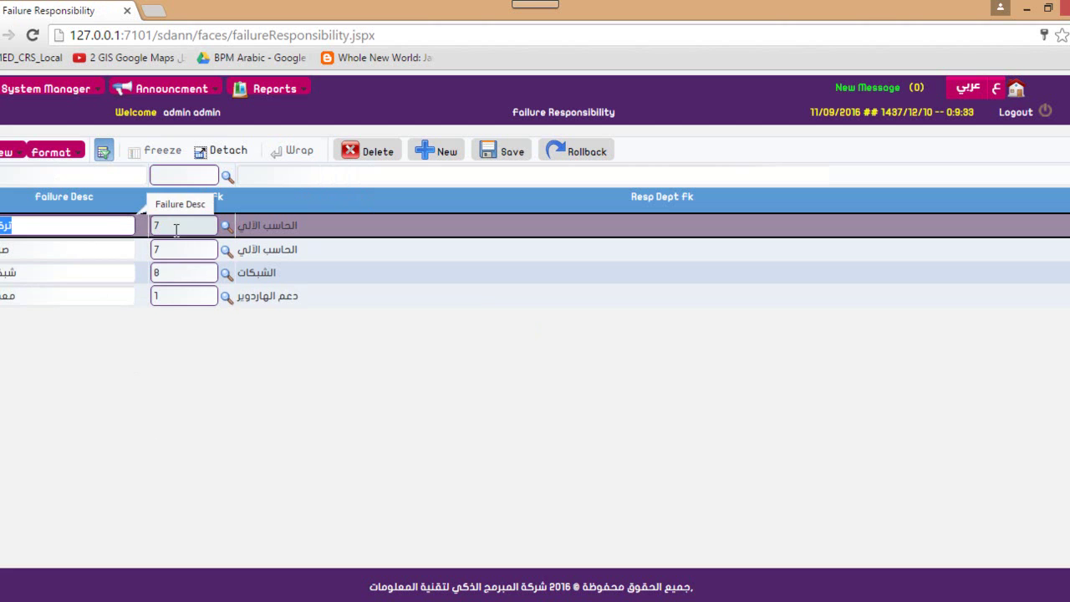
pyautogui.click(177, 227)
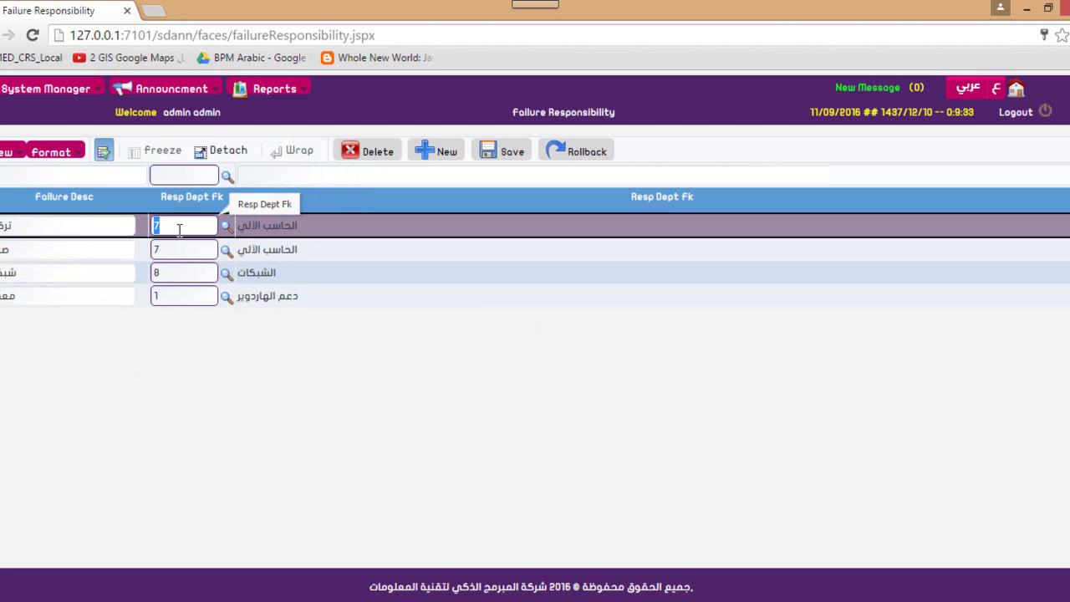
pyautogui.click(67, 227)
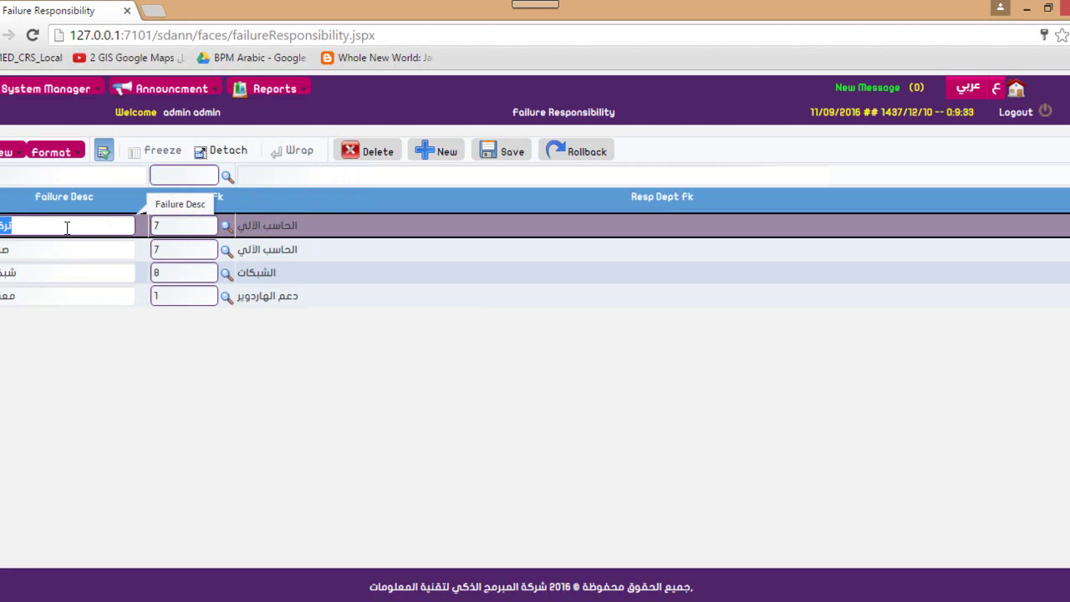
pyautogui.click(191, 227)
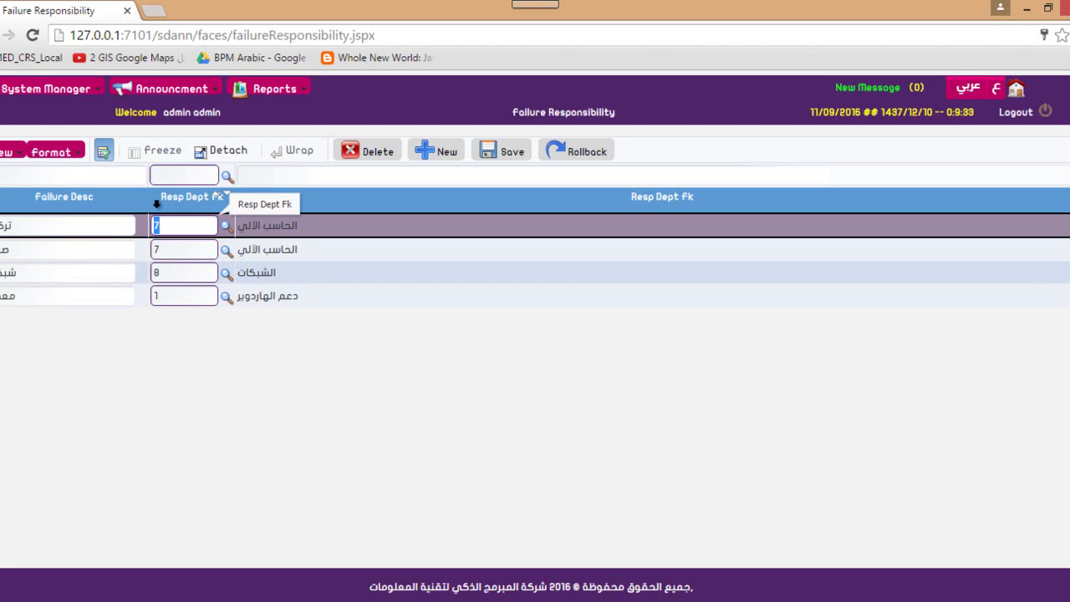
pyautogui.click(20, 90)
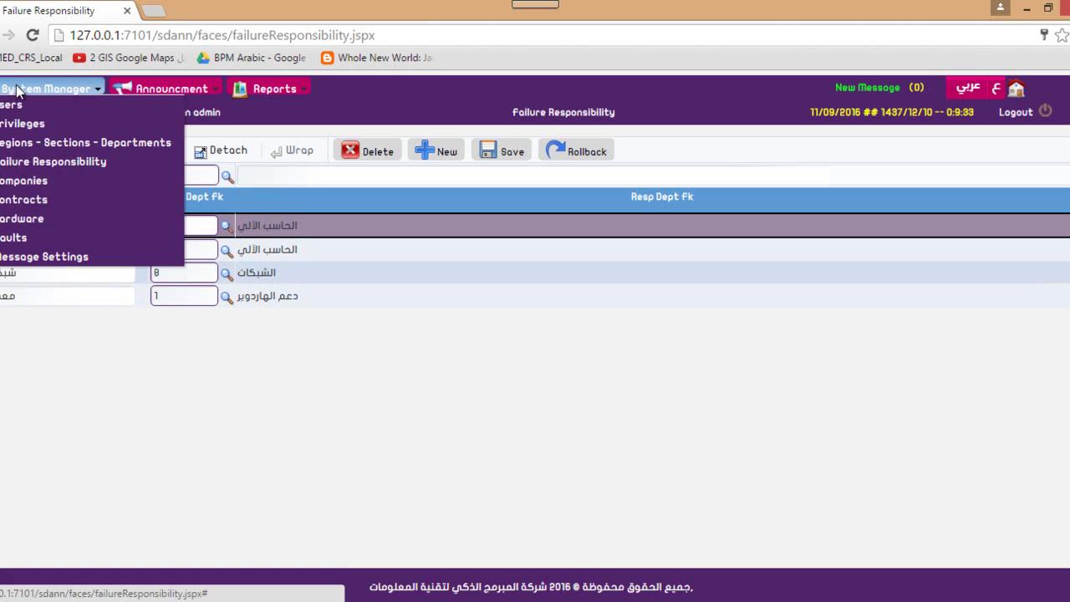
# Step: Open Companies and check that شركة المبرمج الذكي's first contact keeps the Company Admin type
pyautogui.click(33, 180)
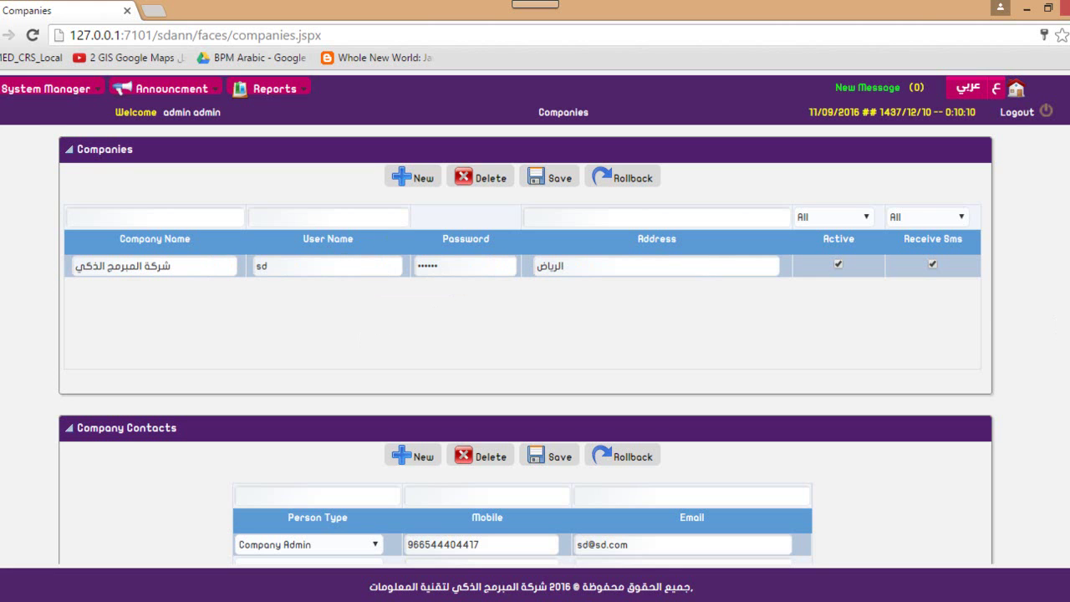
pyautogui.scroll(-2, 680, 329)
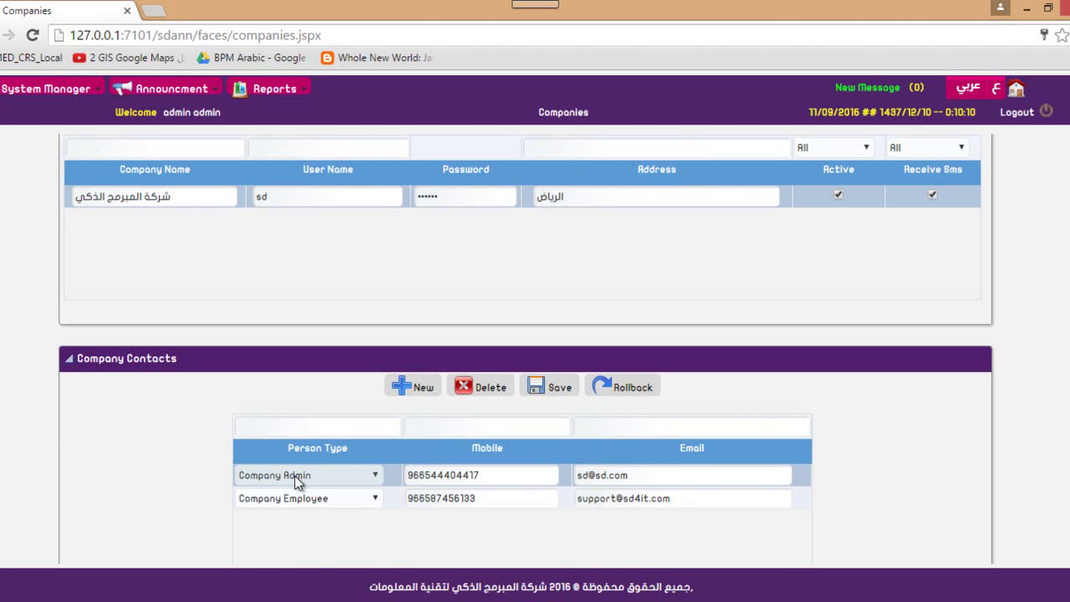
pyautogui.click(325, 478)
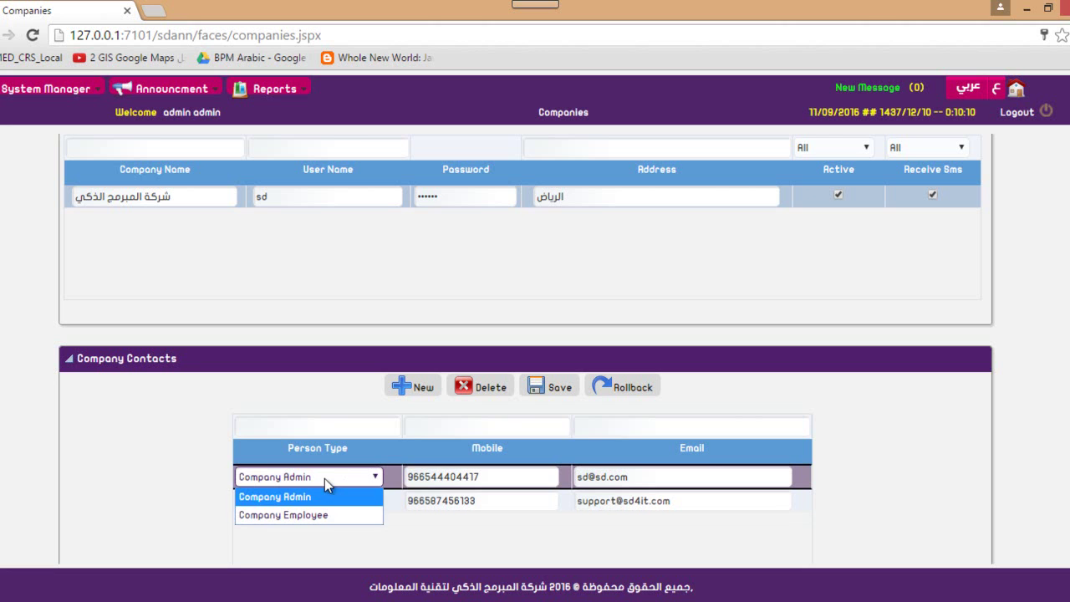
pyautogui.click(324, 478)
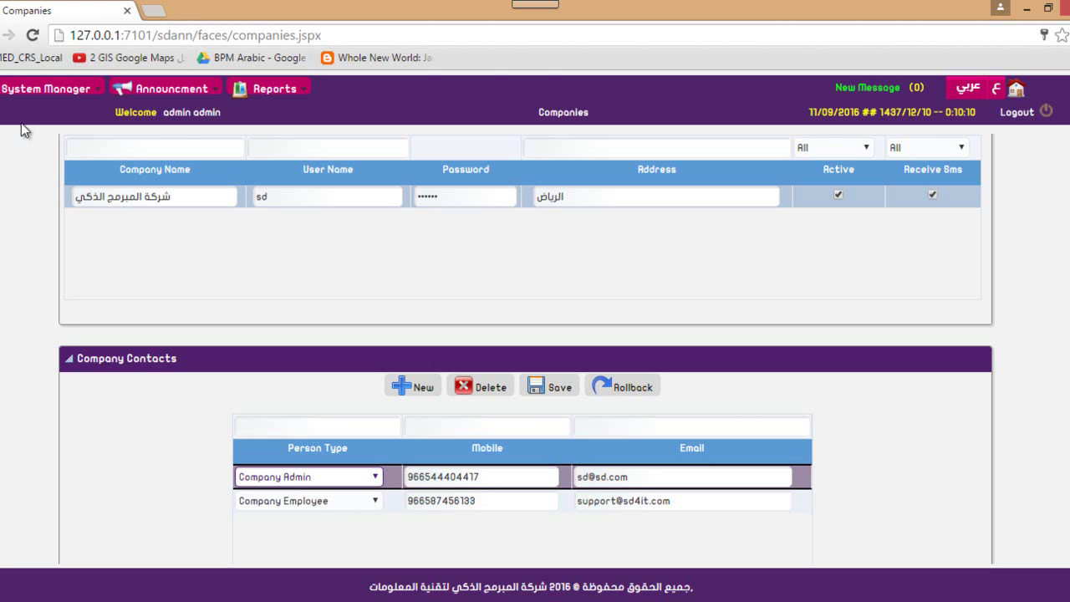
pyautogui.click(35, 90)
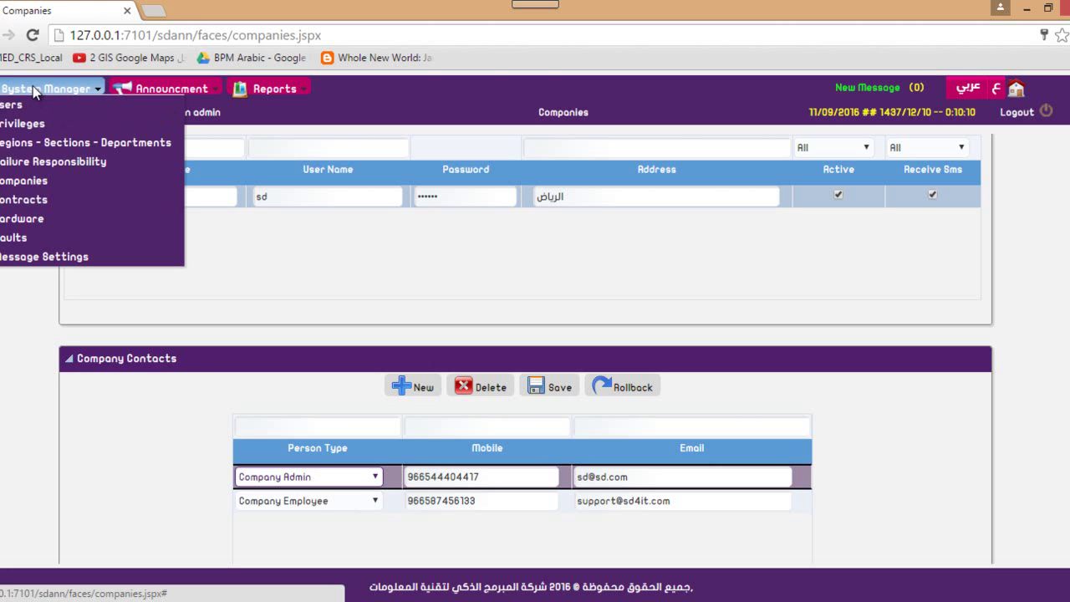
# Step: Look over the two contracts, then switch to the Hardware page of Dell, HP, Toshiba and Asus
pyautogui.click(37, 199)
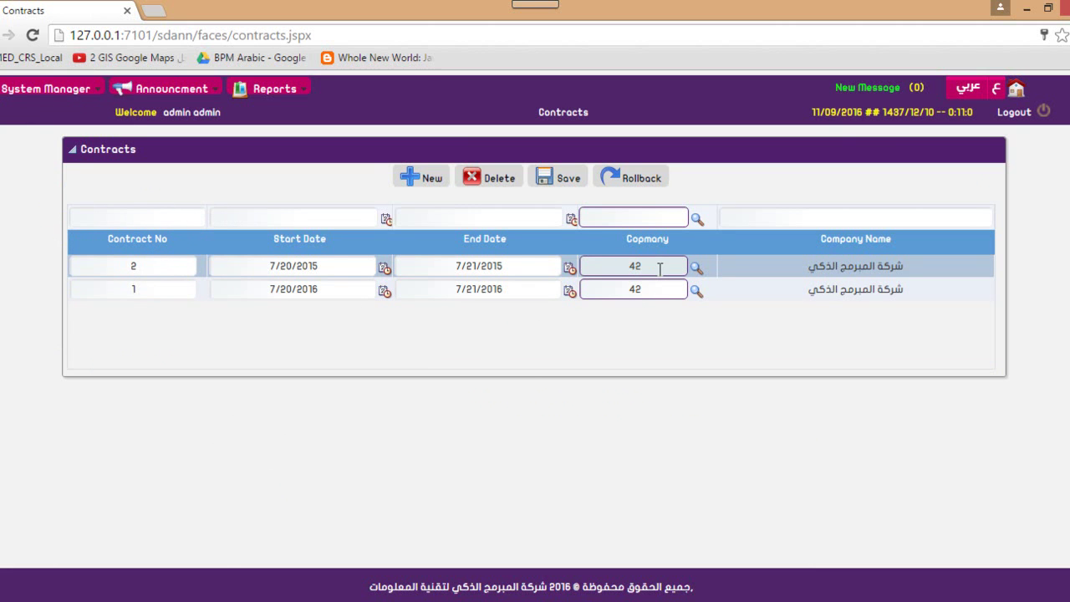
pyautogui.click(17, 92)
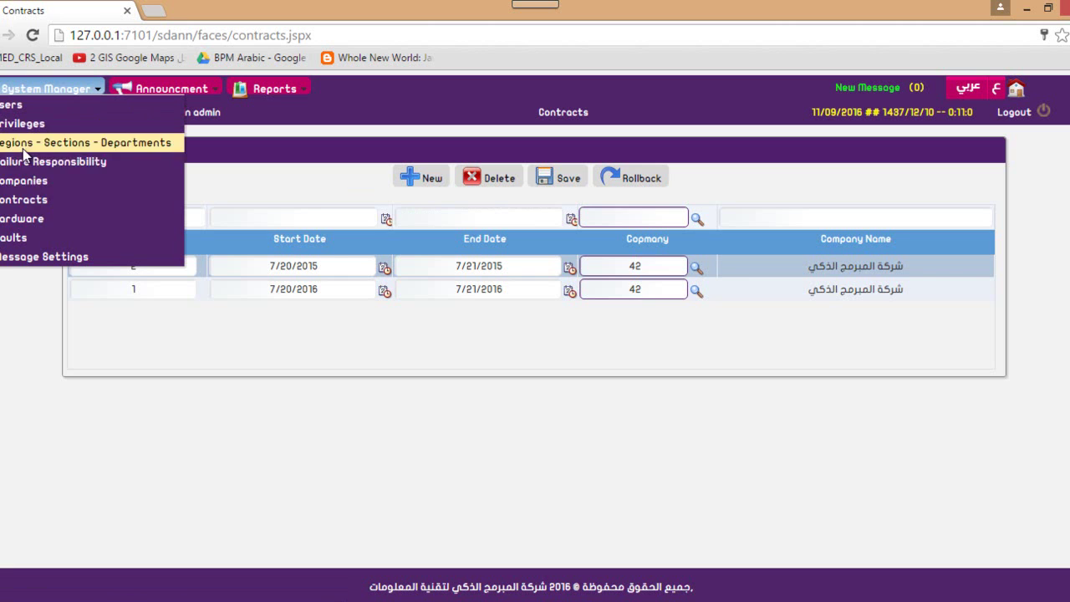
pyautogui.click(32, 221)
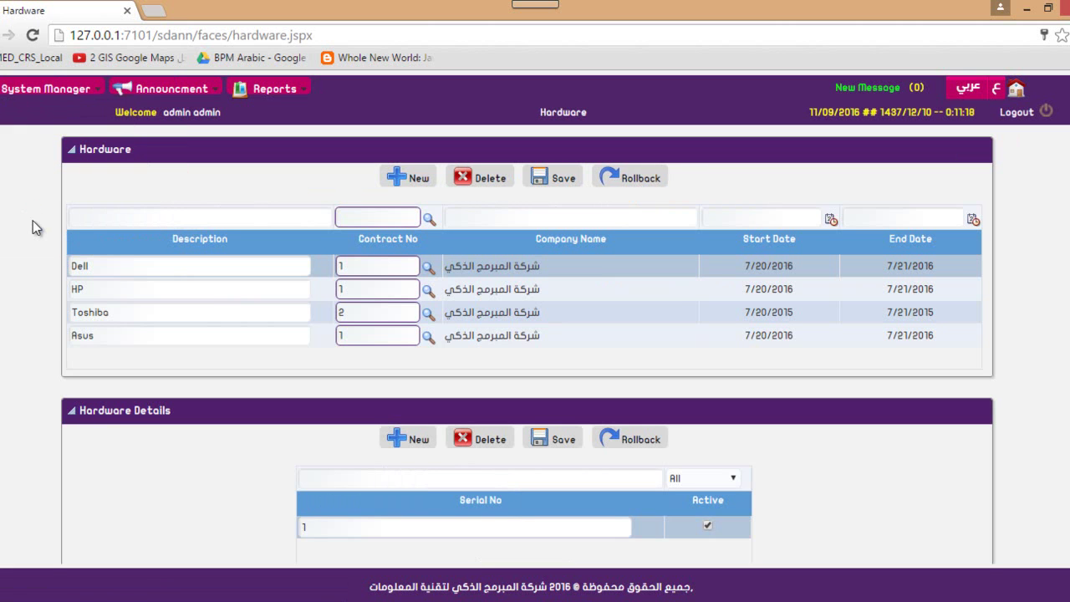
# Step: Inspect the Dell record's description and contract number, then go to the Faults page
pyautogui.click(130, 265)
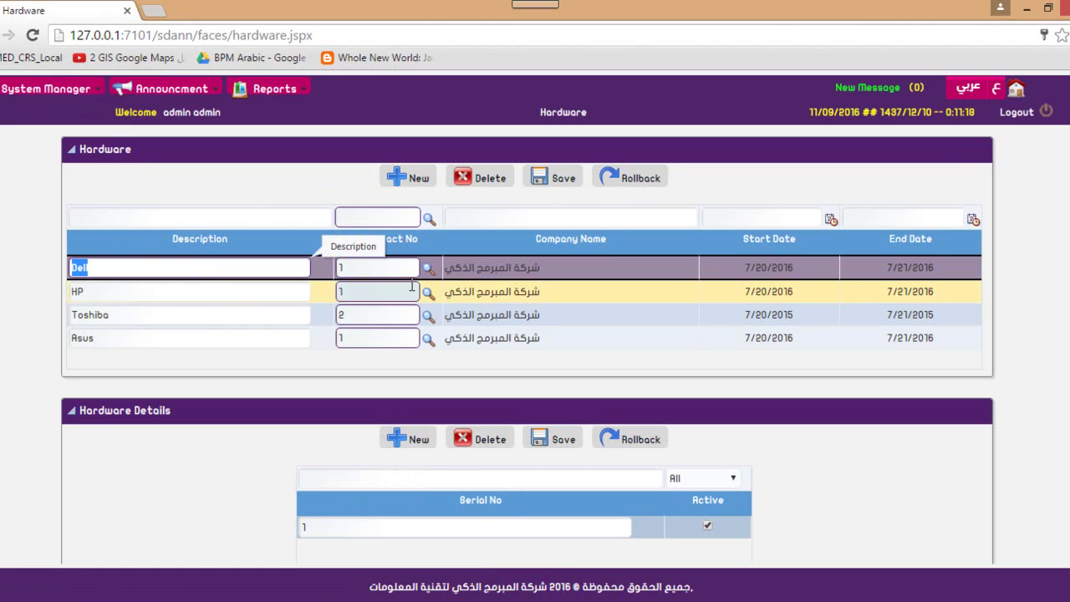
pyautogui.click(402, 267)
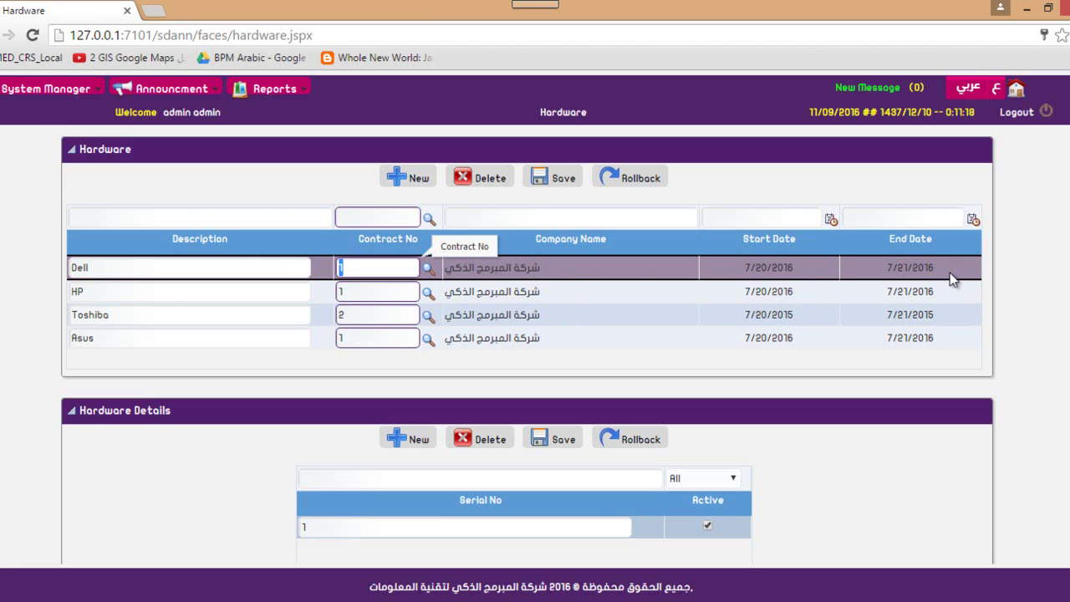
pyautogui.scroll(-1, 502, 402)
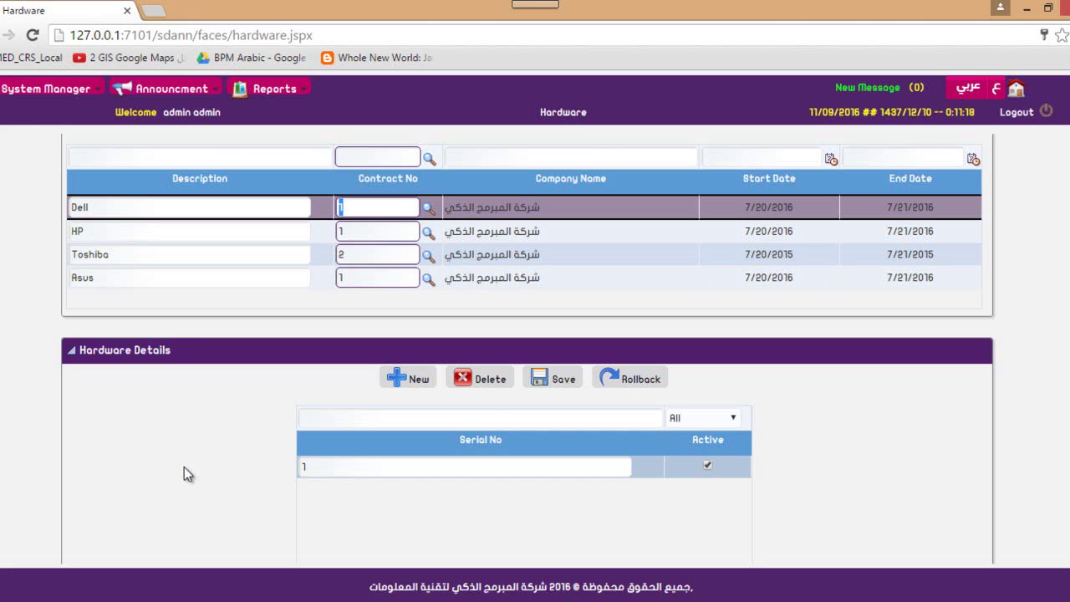
pyautogui.click(19, 85)
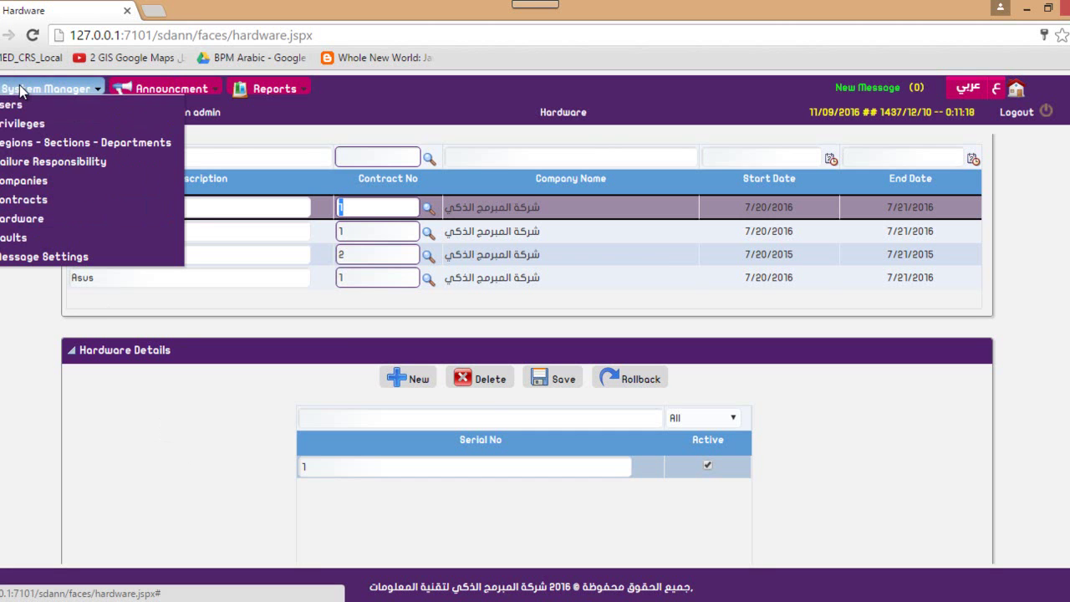
pyautogui.click(38, 238)
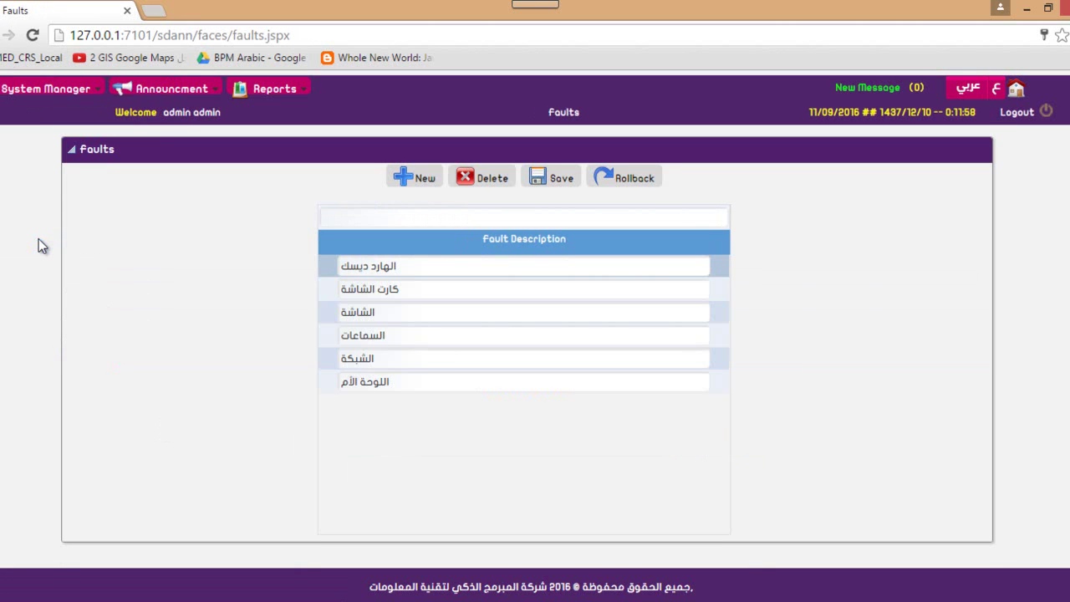